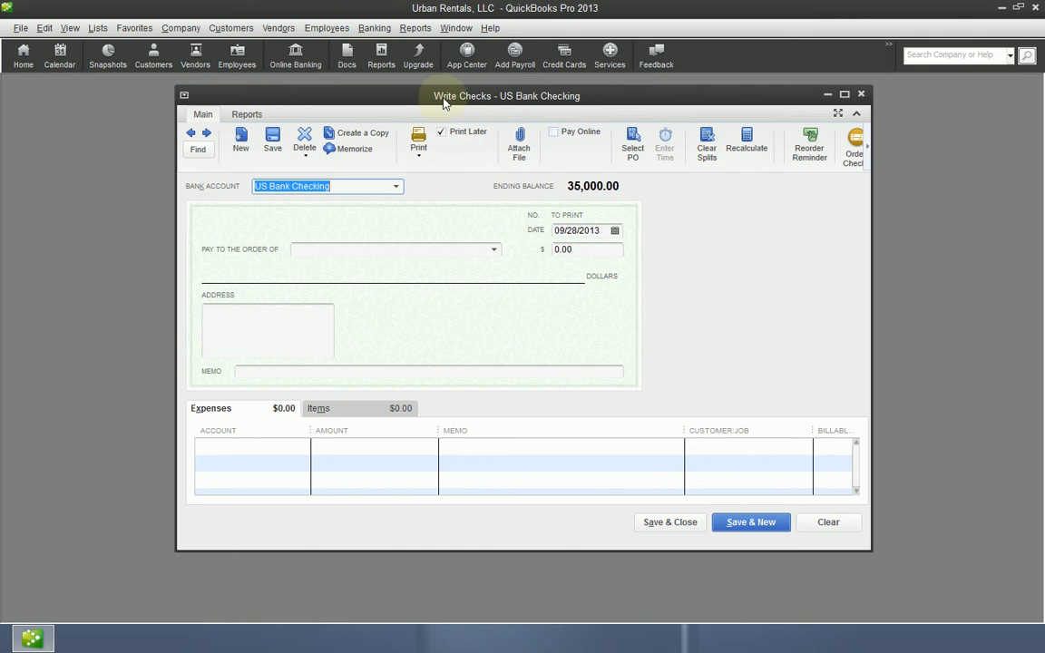
left_click(368, 31)
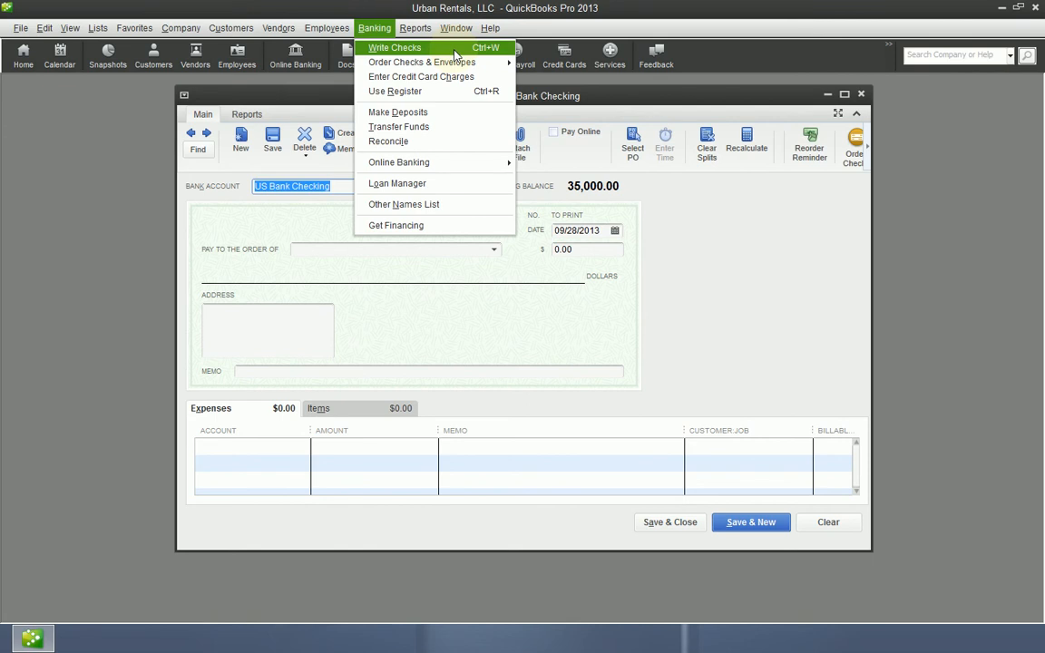
left_click(724, 10)
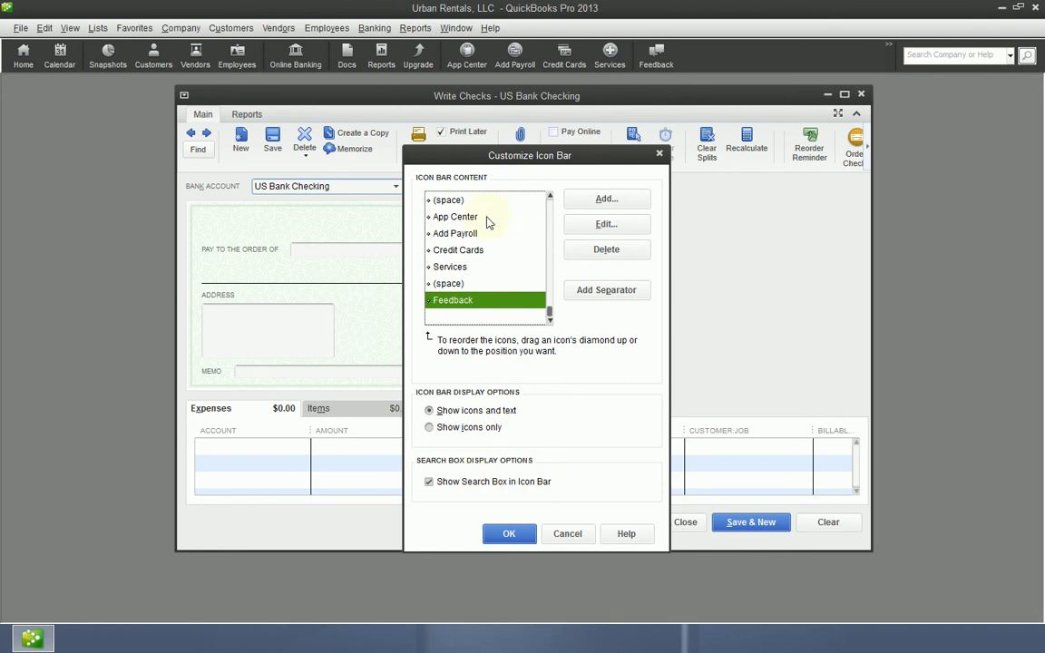
left_click(567, 533)
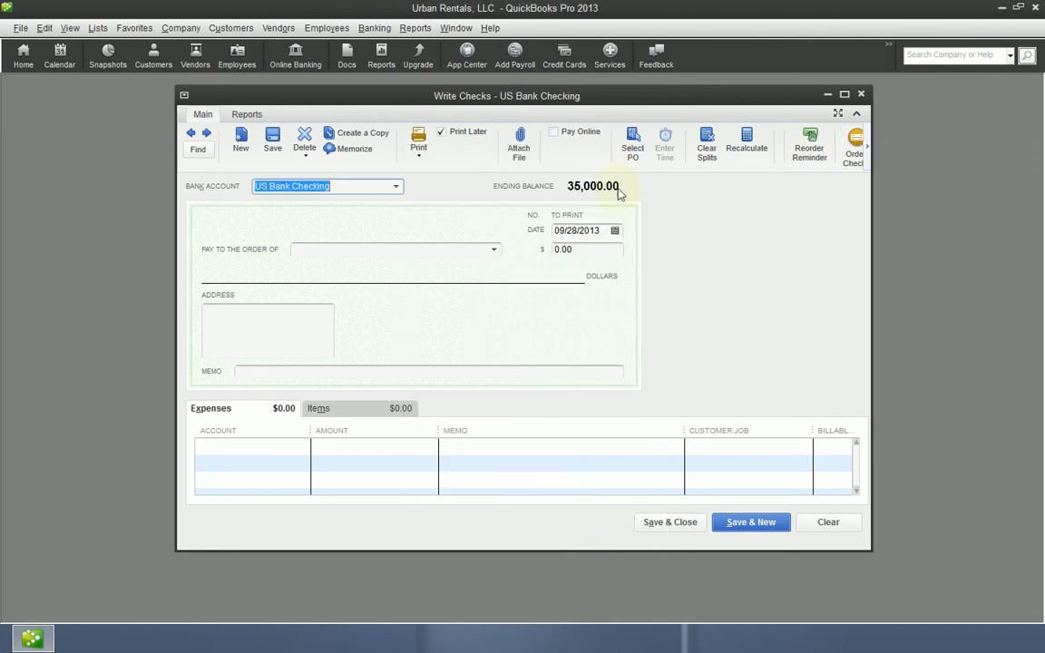
left_click(374, 28)
left_click(722, 7)
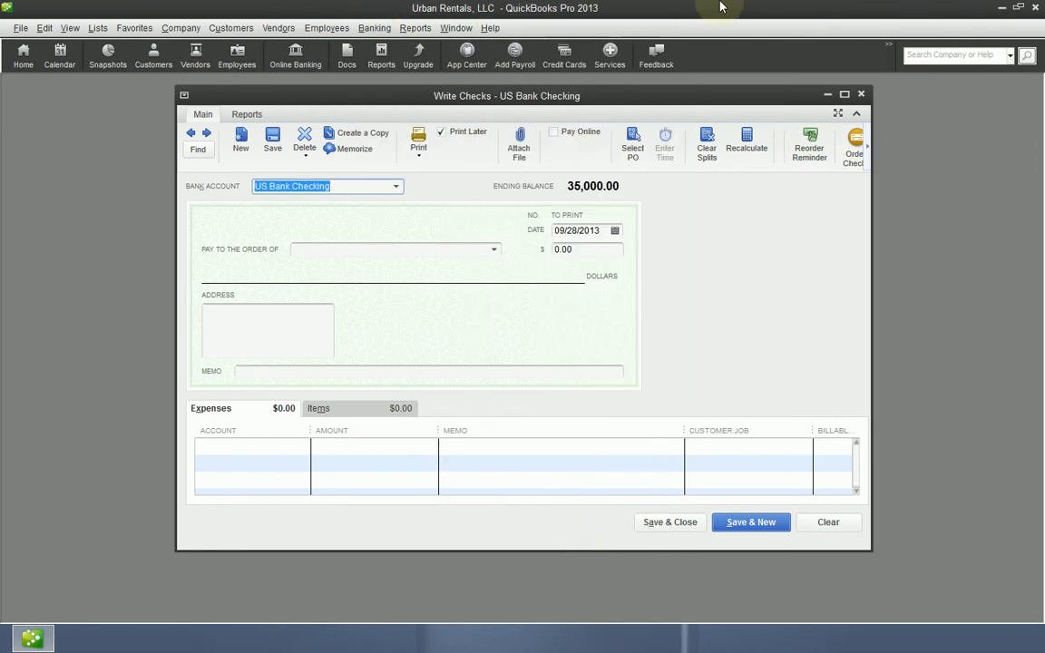
- Maximize the check form and keep US Bank Checking as the bank account to pay from
left_click(844, 95)
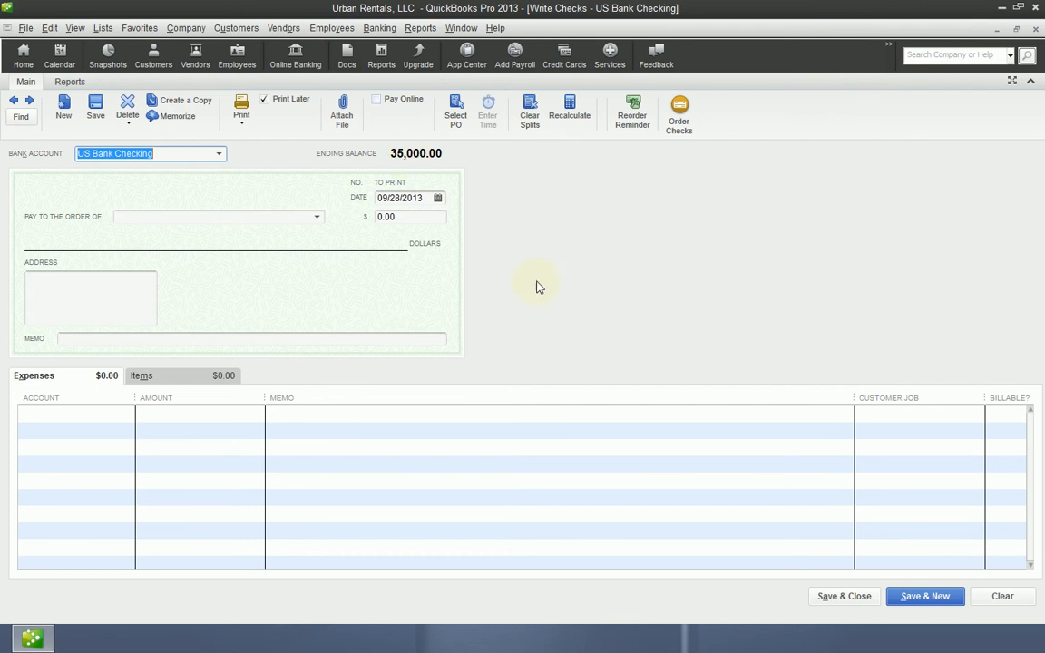
left_click(219, 154)
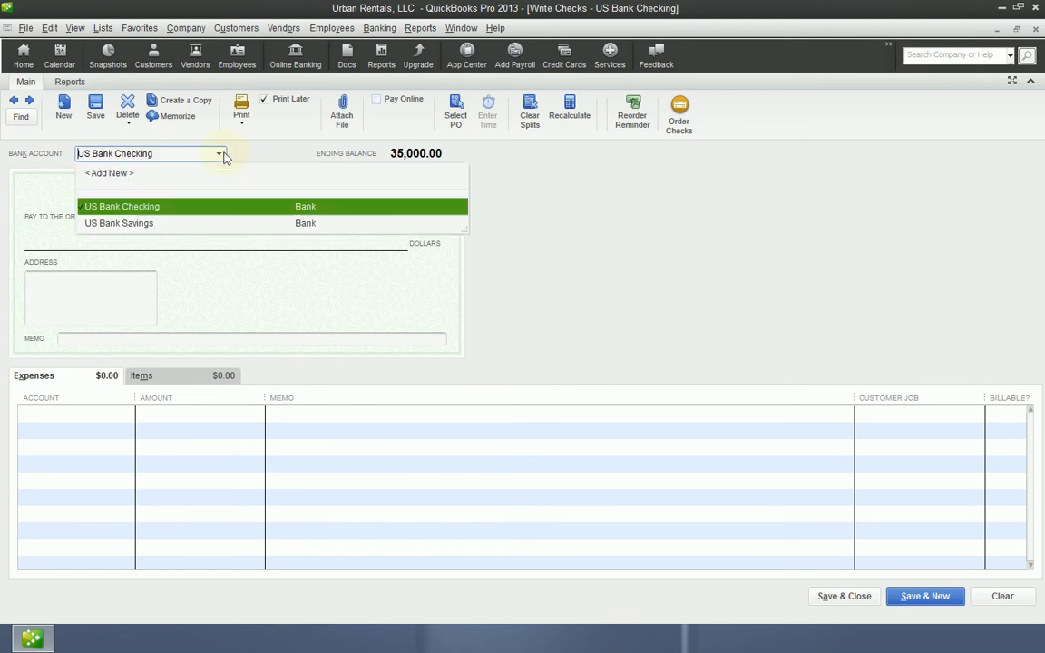
left_click(150, 205)
left_click(218, 155)
left_click(121, 209)
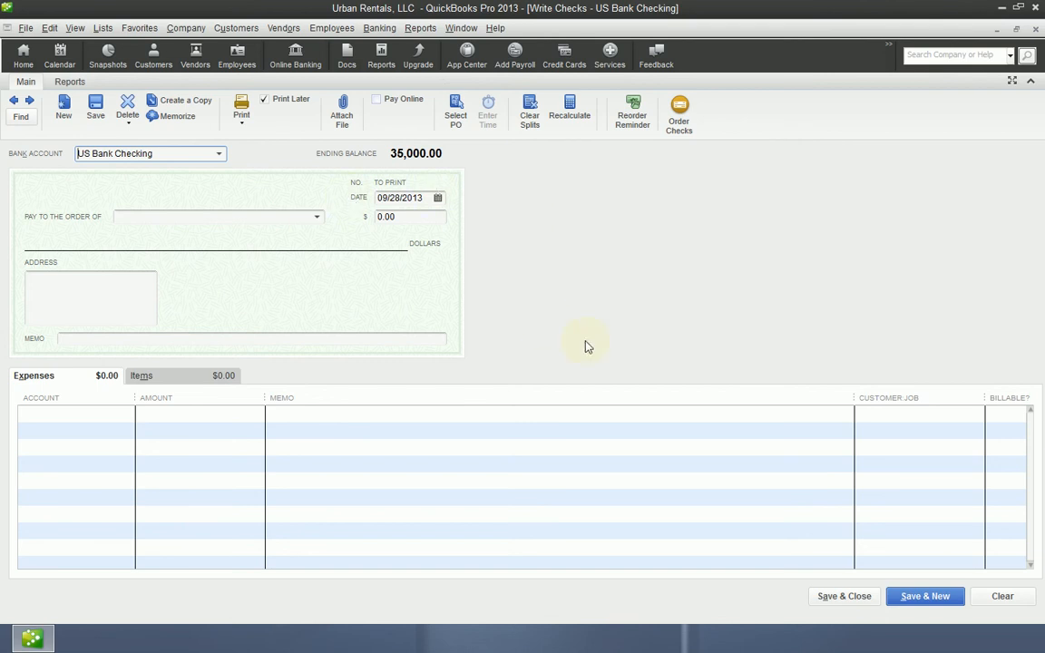
- Keep the check date and enter Dewey, Cheatum & Howe as the payee
key("Tab")
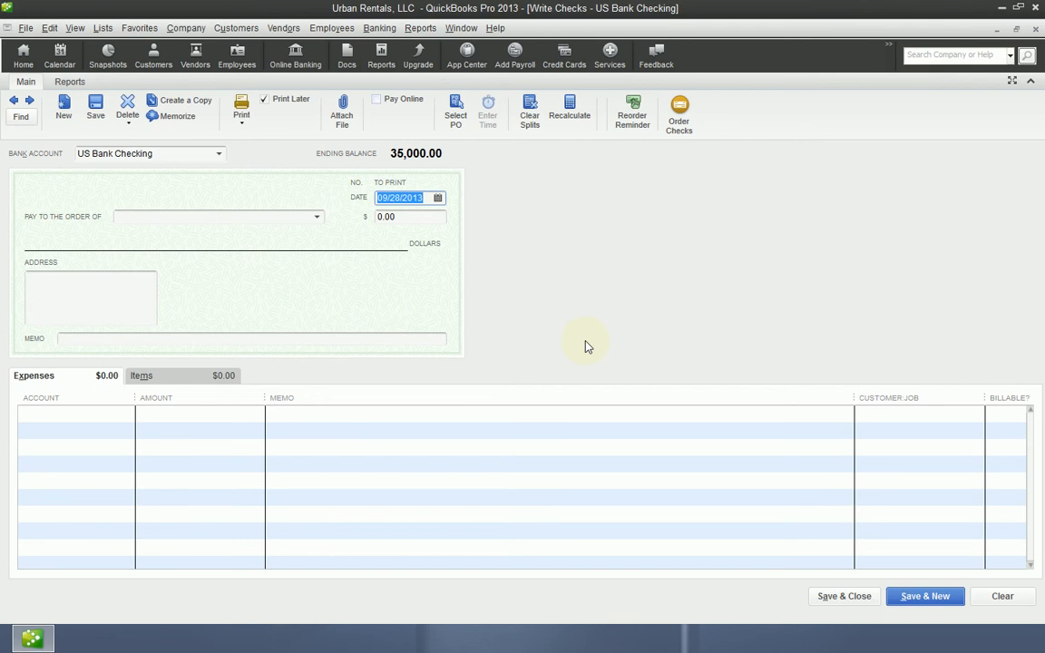
key("Tab")
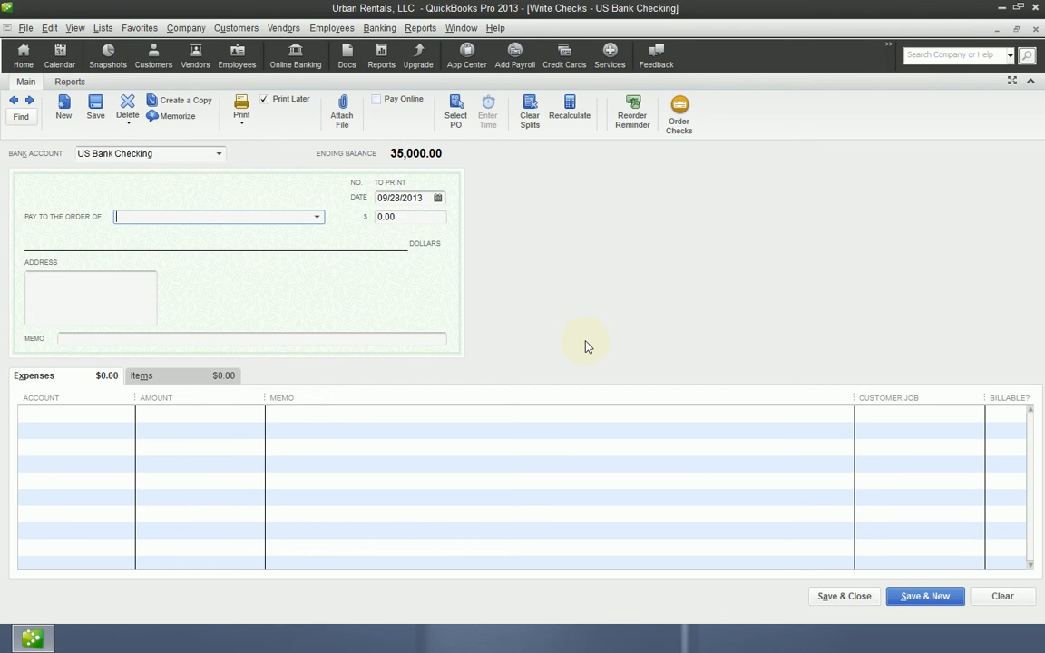
type("Dewey, Cheatum")
key("BackSpace")
key("BackSpace")
type("um,")
key("BackSpace")
key("BackSpace")
type("& Howe")
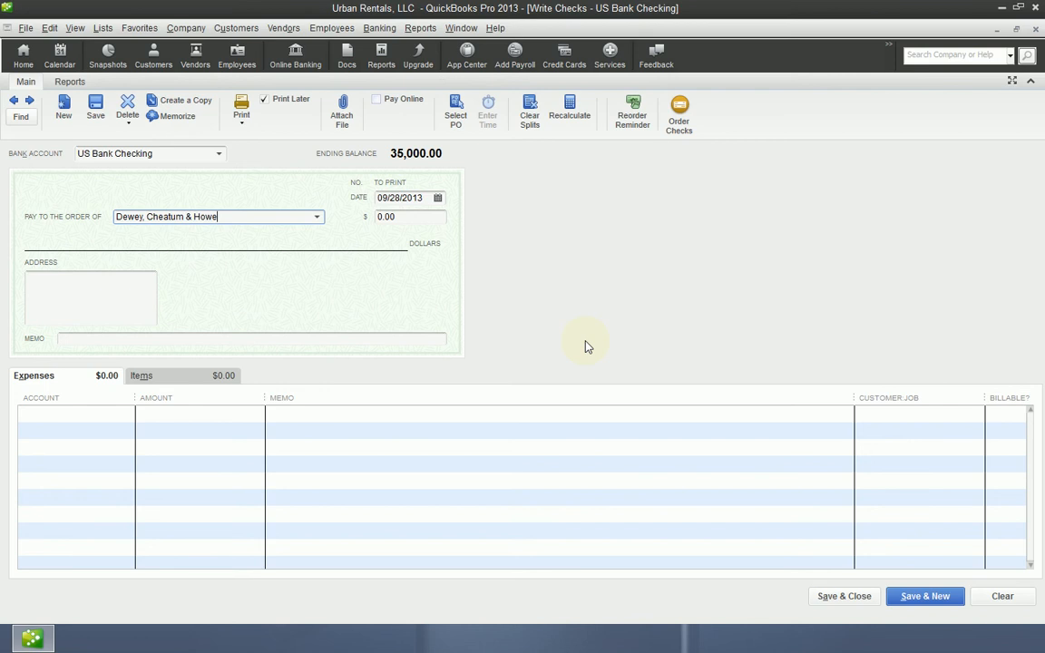
- Quick-add the new payee Dewey, Cheatum & Howe to the name list as a Vendor
key("Tab")
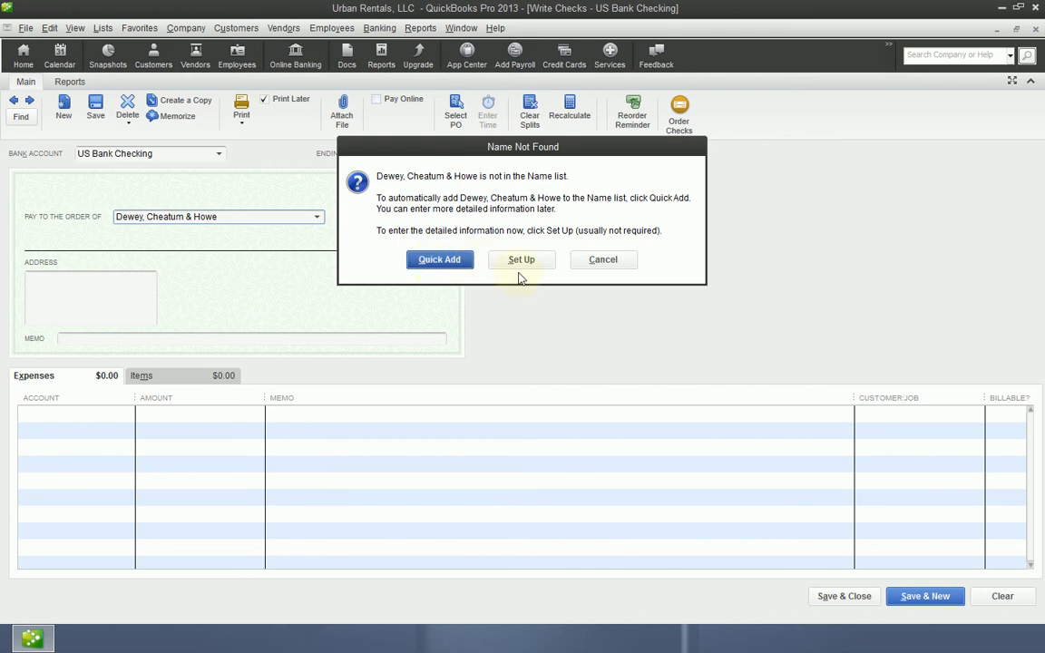
left_click(451, 262)
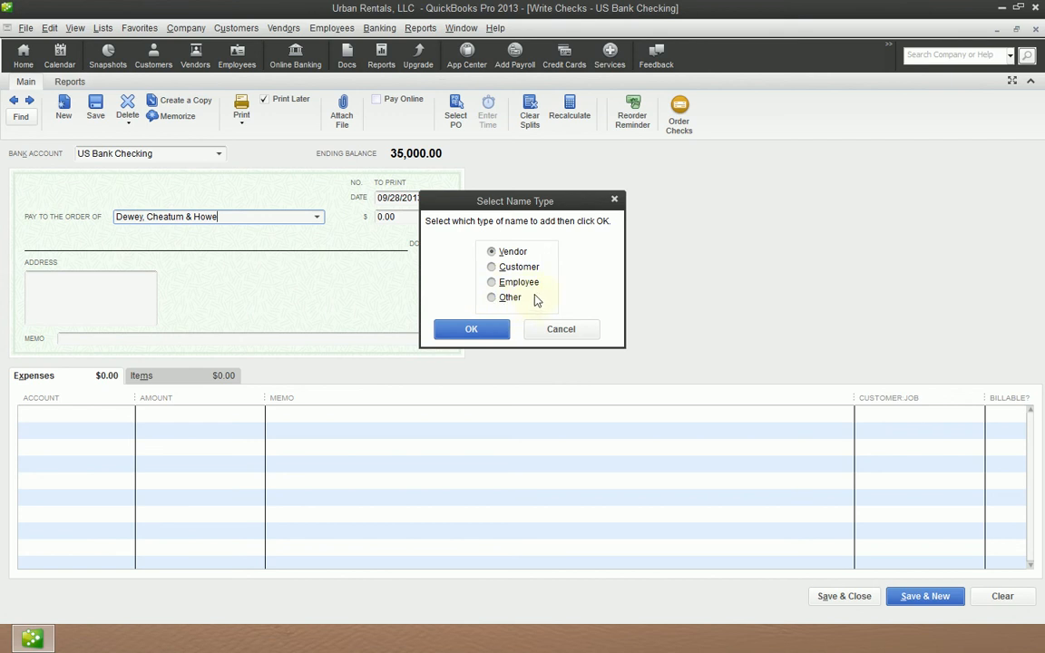
left_click(490, 329)
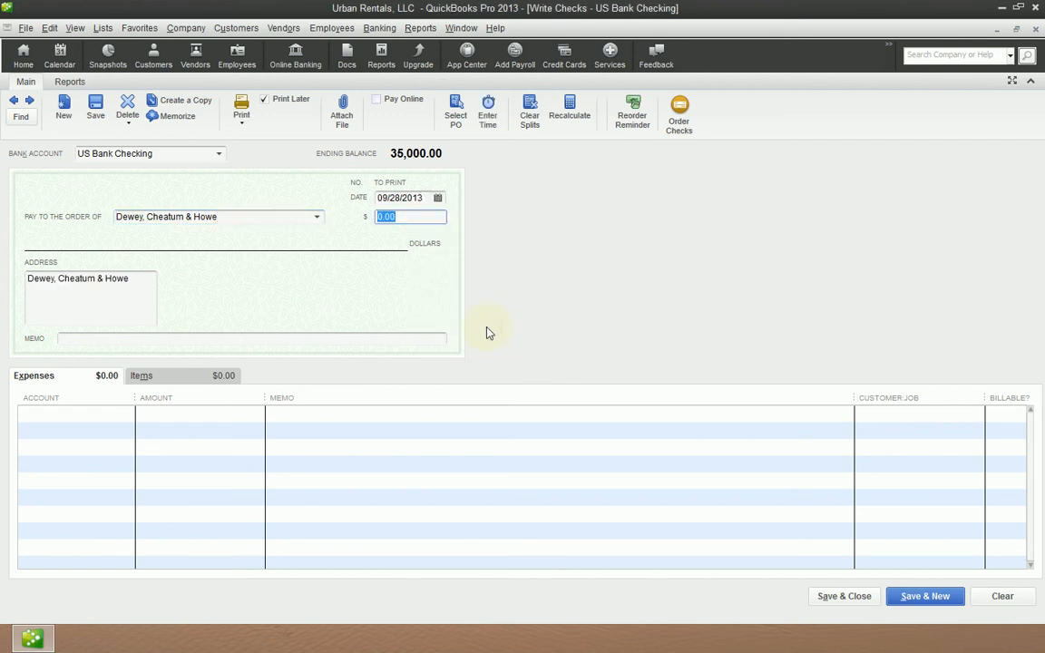
- Set the check amount to 500.00 and leave the payee address as filled in
type("500")
key("Tab")
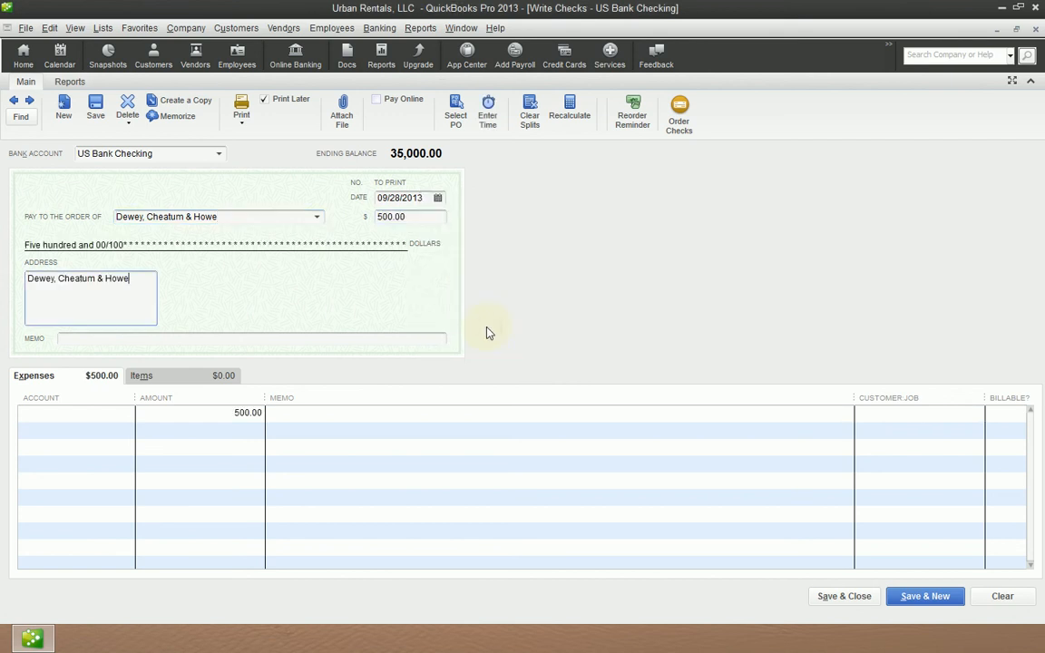
key("Tab")
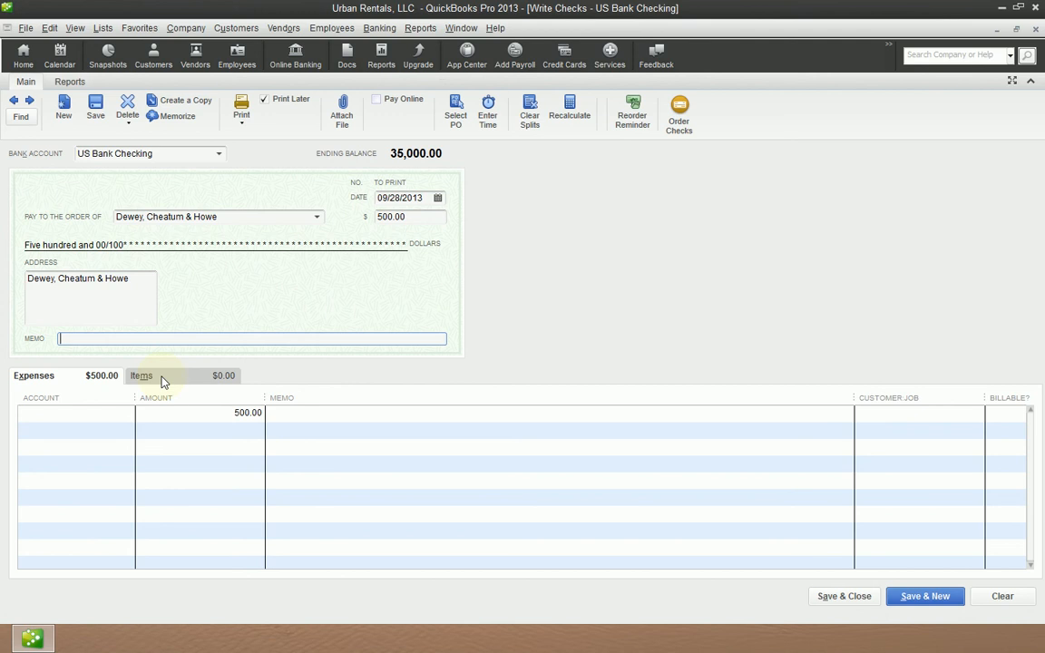
- Enter "Setup of Urban Rentals, LLC" as the memo on the check face
type("Setup and")
key("BackSpace")
key("BackSpace")
key("BackSpace")
key("BackSpace")
type("od")
key("BackSpace")
key("BackSpace")
type("f Urban Rentals, LLC")
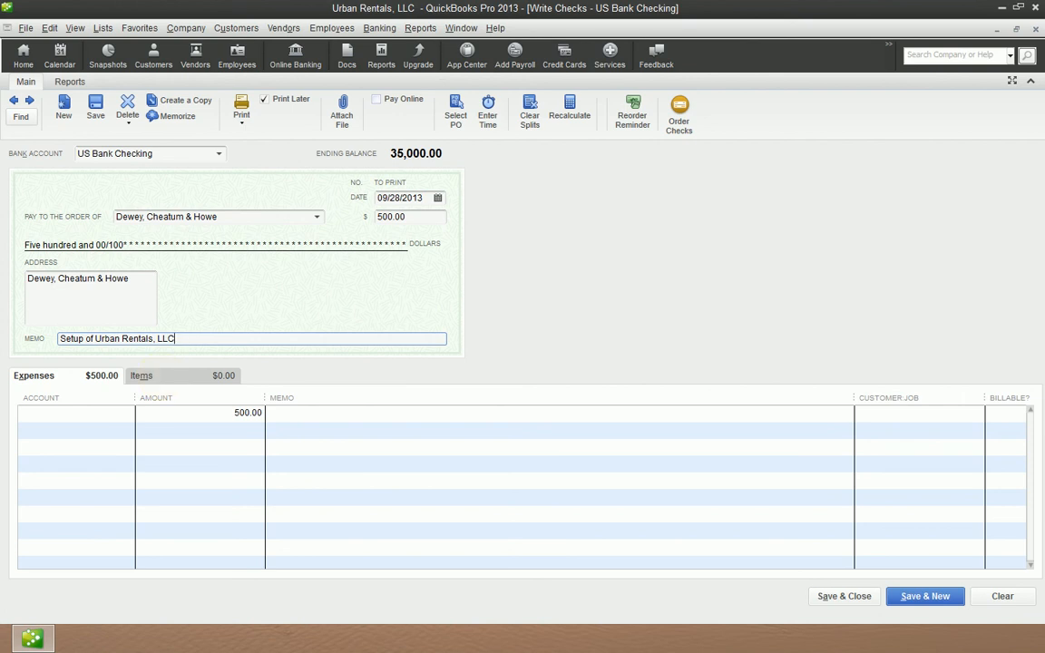
left_click(237, 124)
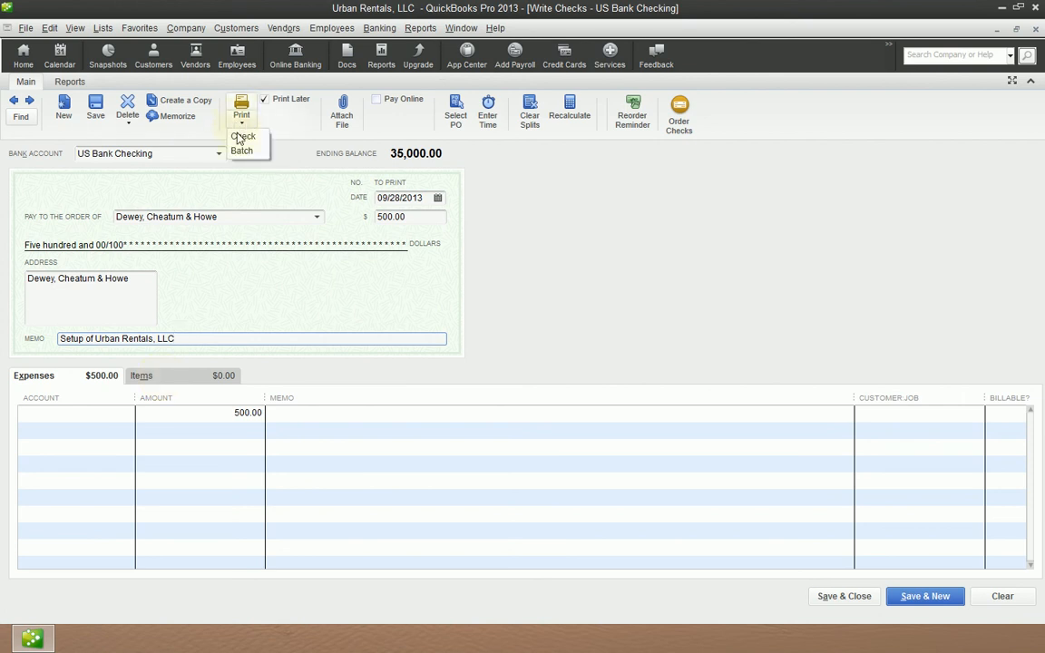
left_click(714, 221)
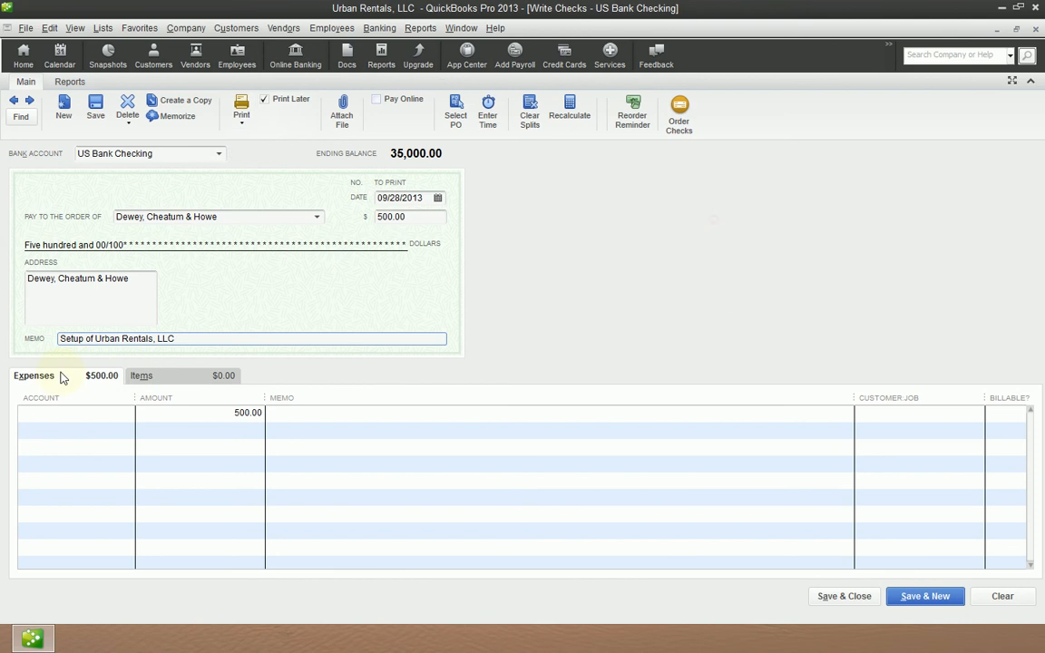
left_click_drag(208, 340, 55, 340)
left_click(208, 340)
left_click_drag(208, 340, 26, 340)
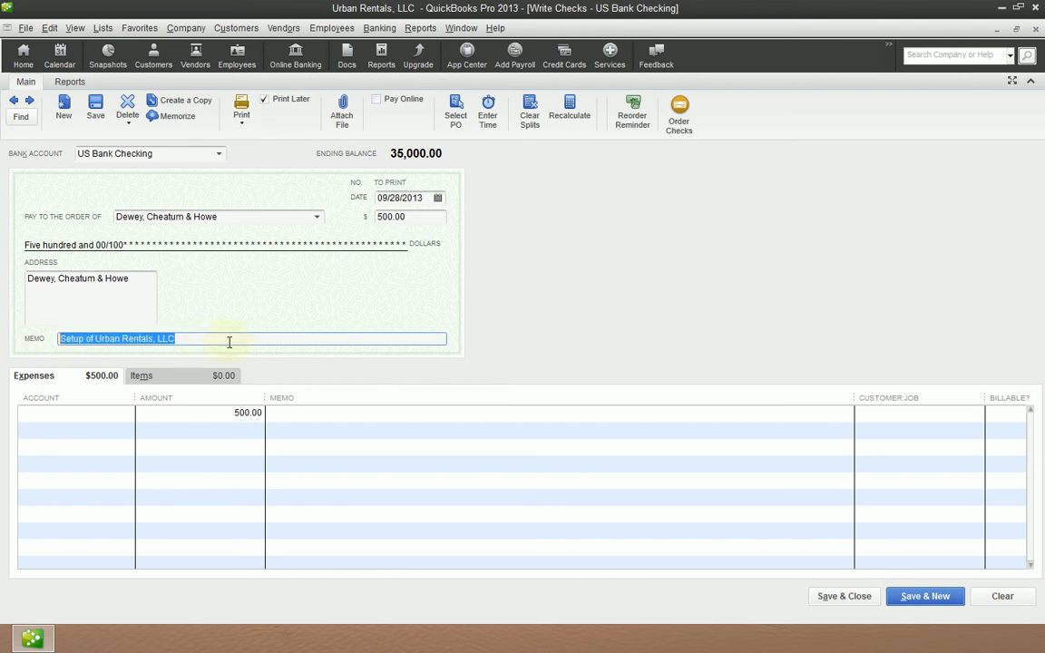
left_click(231, 341)
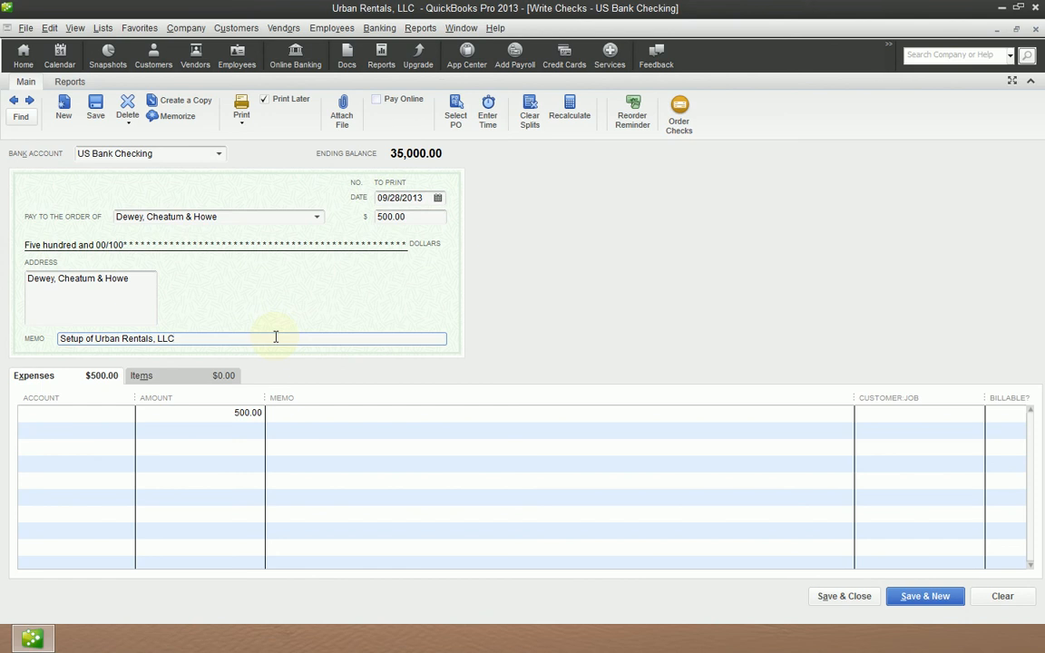
- Replace the memo on the check face with "Invoice #451"
key("BackSpace")
key("BackSpace")
key("BackSpace")
key("BackSpace")
key("BackSpace")
key("BackSpace")
key("BackSpace")
key("BackSpace")
key("BackSpace")
key("BackSpace")
key("BackSpace")
key("BackSpace")
key("BackSpace")
key("BackSpace")
key("BackSpace")
key("BackSpace")
key("BackSpace")
key("BackSpace")
key("BackSpace")
key("BackSpace")
key("BackSpace")
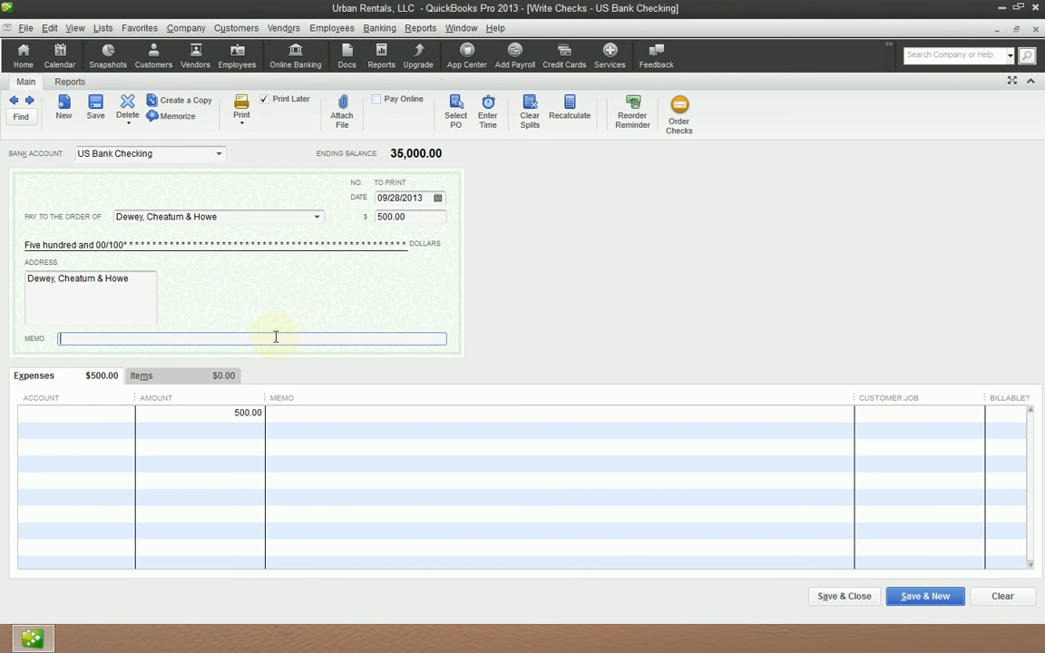
type("Invoice #451")
key("Tab")
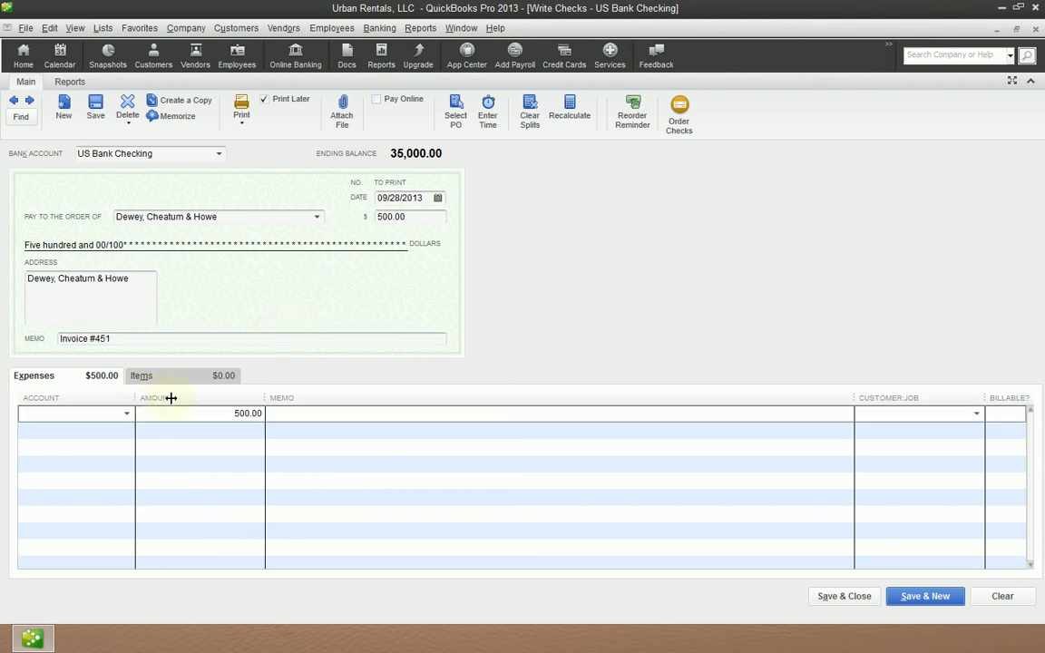
- Widen the expense table's Account and Amount columns and assign the 500.00 line to the Professional Fees account
left_click_drag(171, 397, 252, 397)
left_click_drag(348, 399, 412, 399)
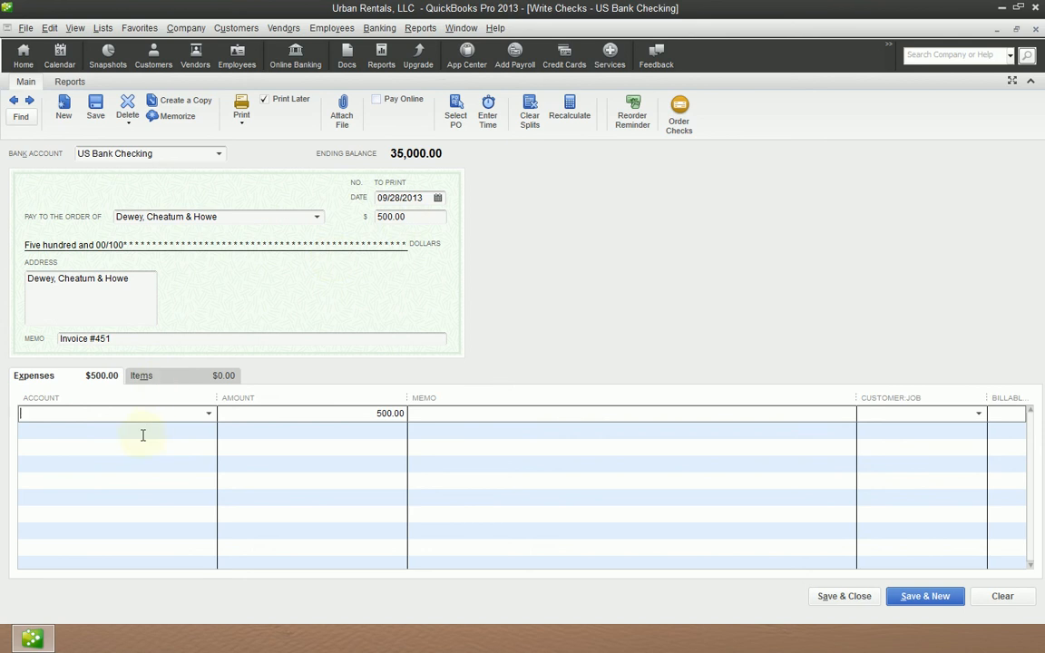
left_click(210, 414)
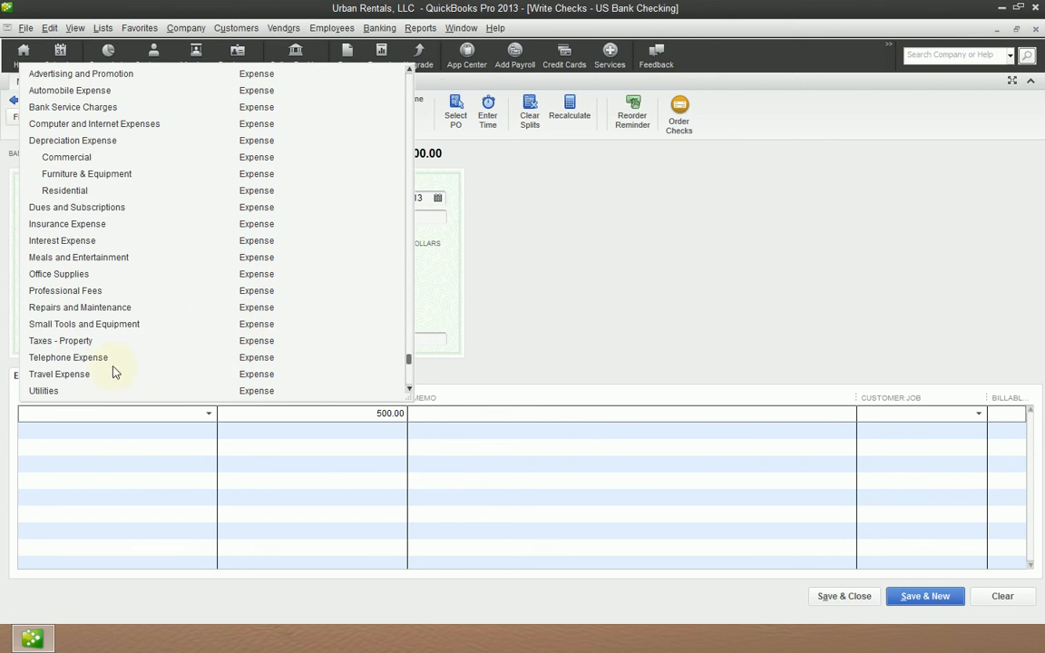
left_click(57, 290)
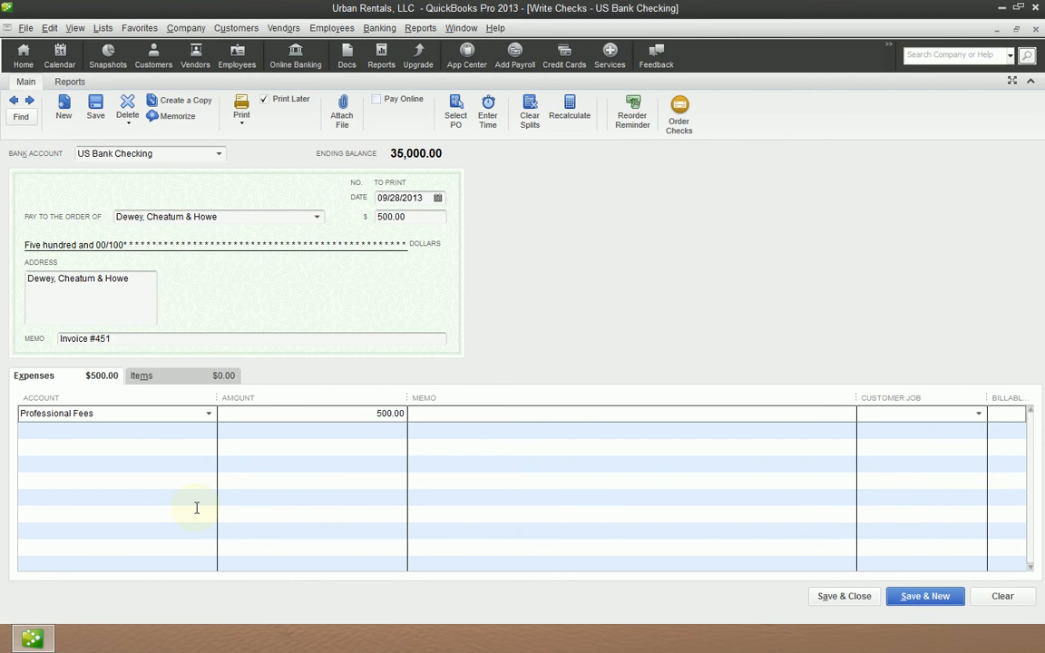
- Enter "Setup of Urban Rentals, LLC." as the memo of the Professional Fees expense line
key("Tab")
key("Tab")
type("Setup of Urban Rentals, LLC.")
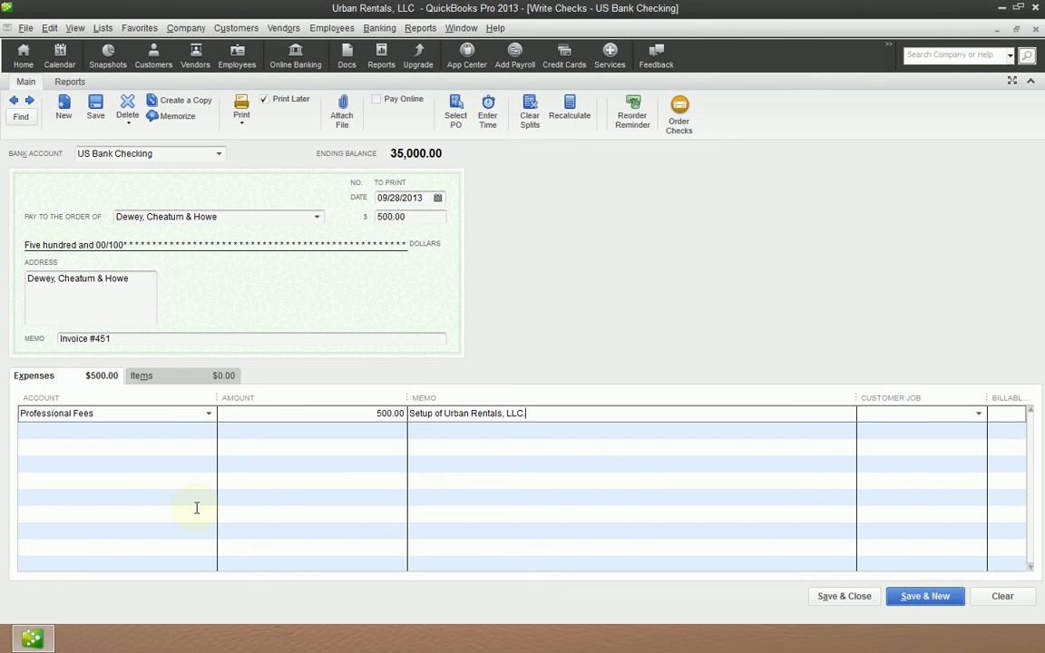
key("shift+Tab")
key("shift+Tab")
key("Tab")
key("Tab")
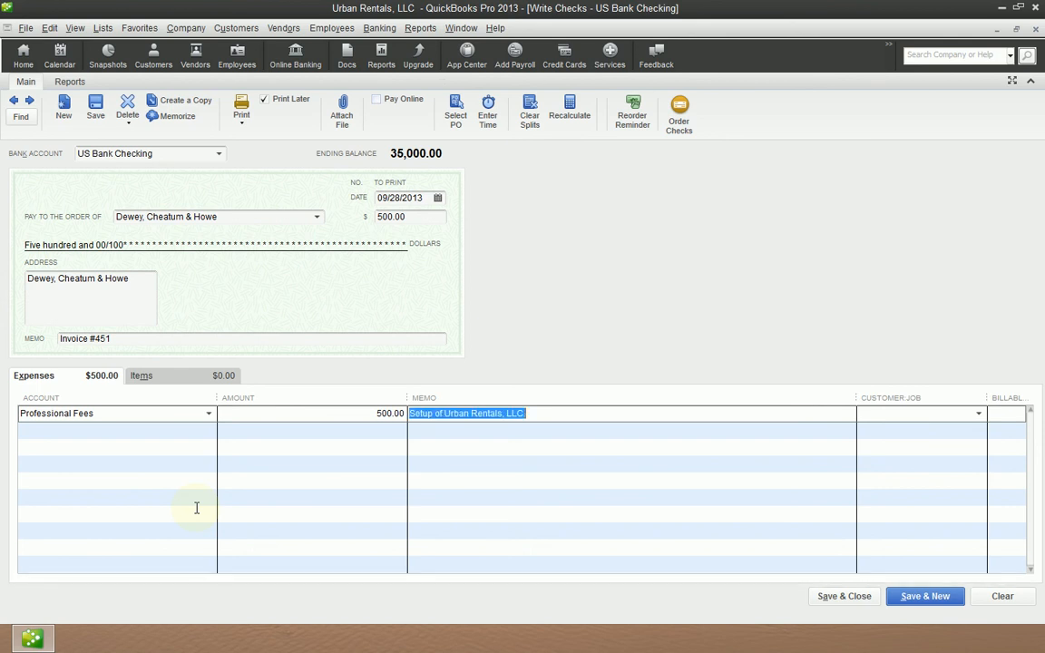
key("Tab")
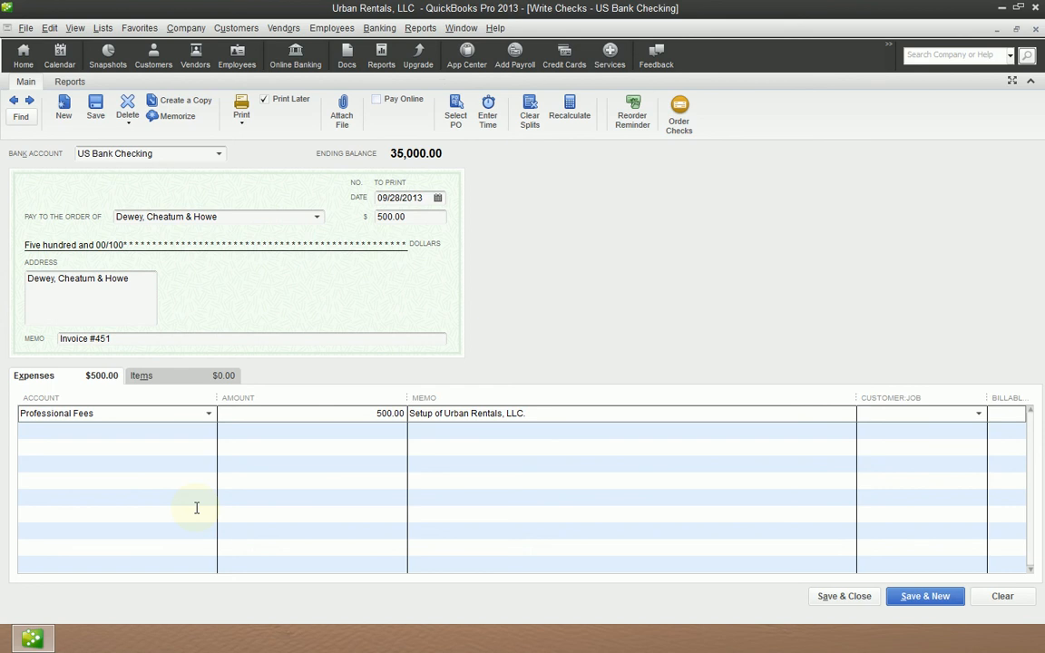
key("Tab")
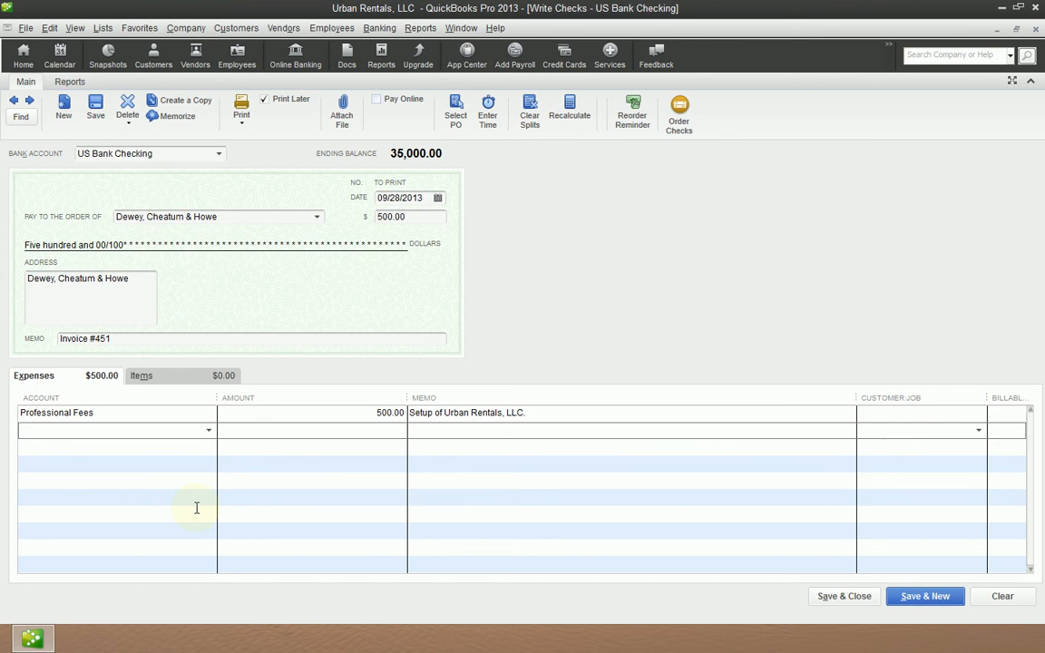
- Close the check form and record the new check transaction
key("Escape")
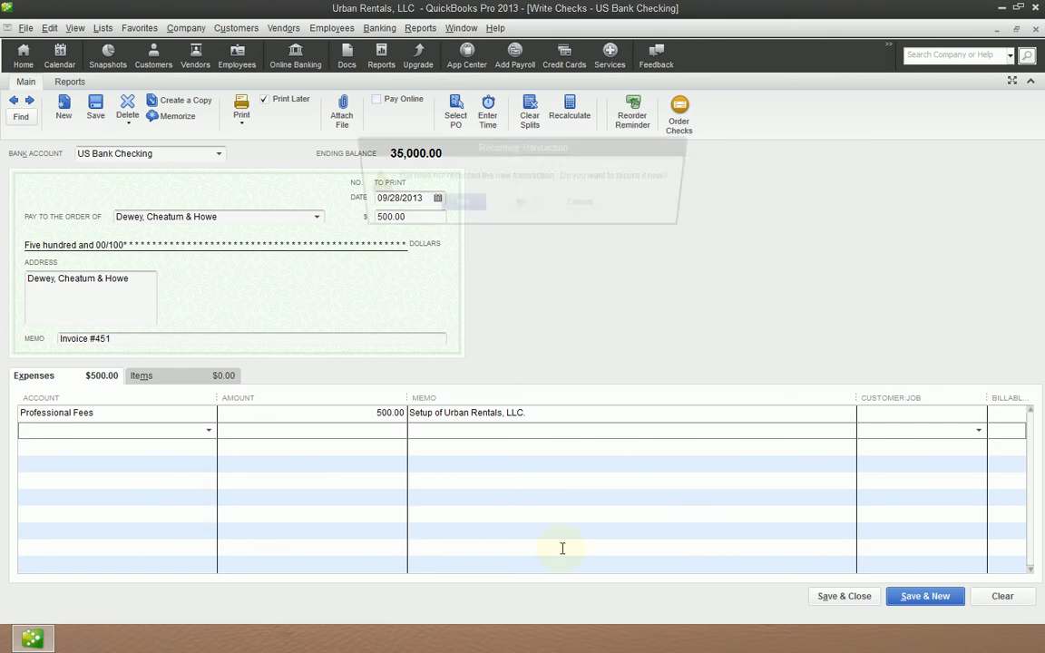
key("Return")
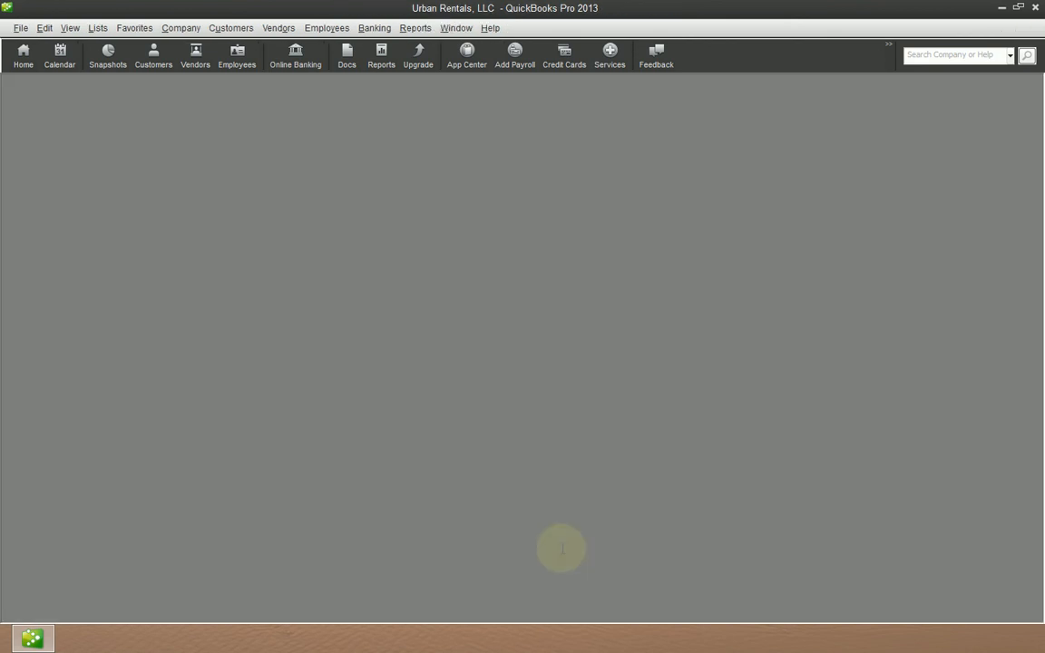
- Open the Chart of Accounts maximized to examine the US Bank Checking balance
key("ctrl+a")
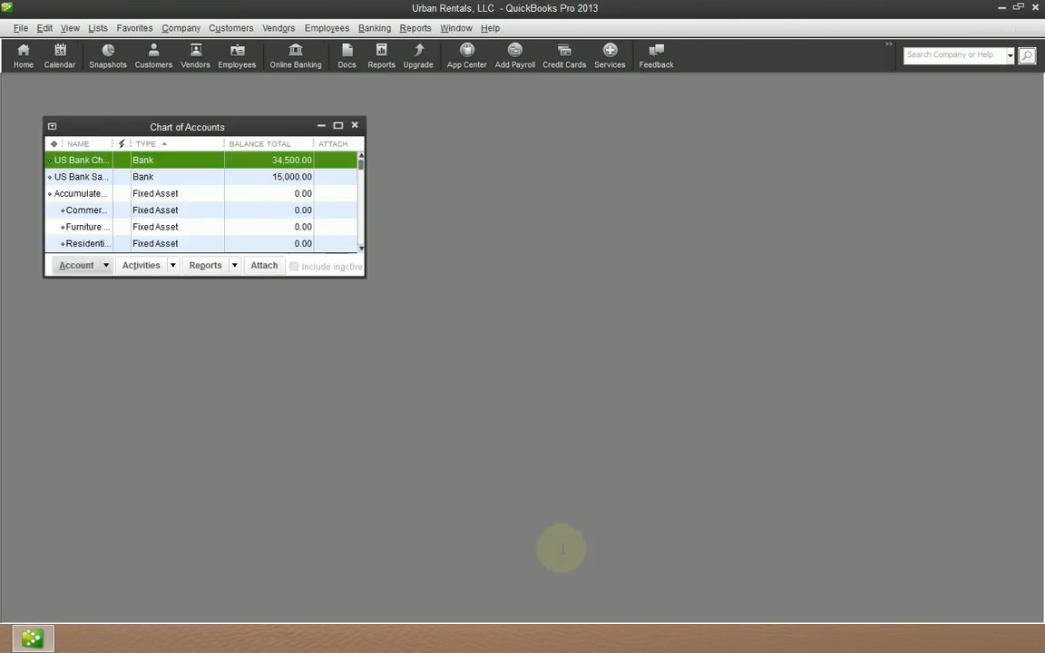
left_click(338, 126)
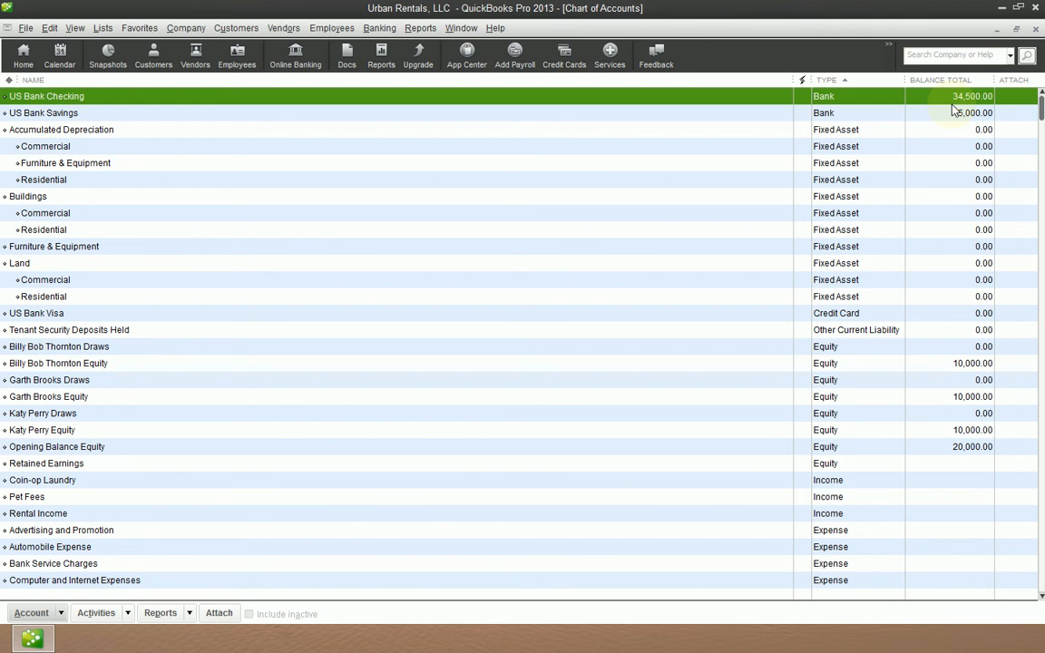
- Examine the recorded check for Dewey, Cheatum & Howe in the Vendor Center with a widened name column, and close the center
left_click(195, 66)
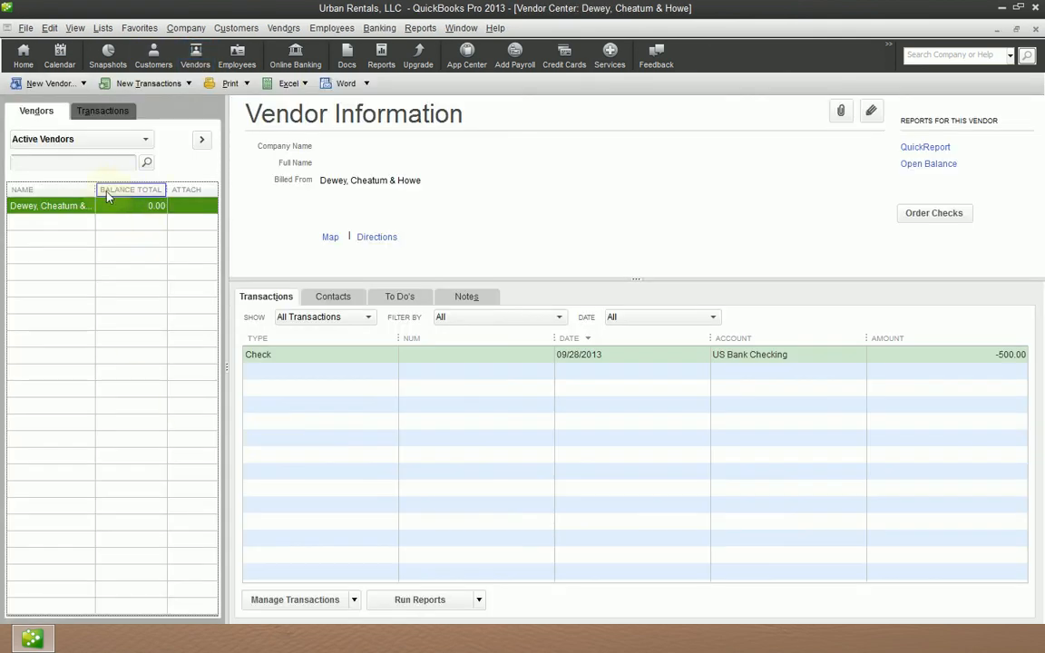
left_click_drag(95, 192, 146, 232)
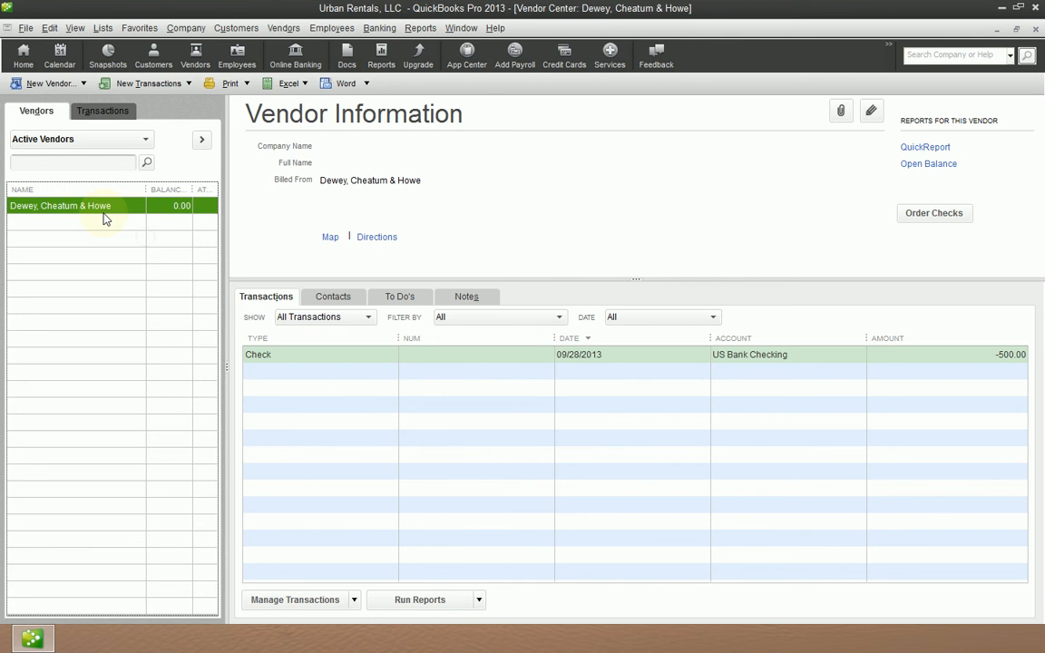
left_click(283, 358)
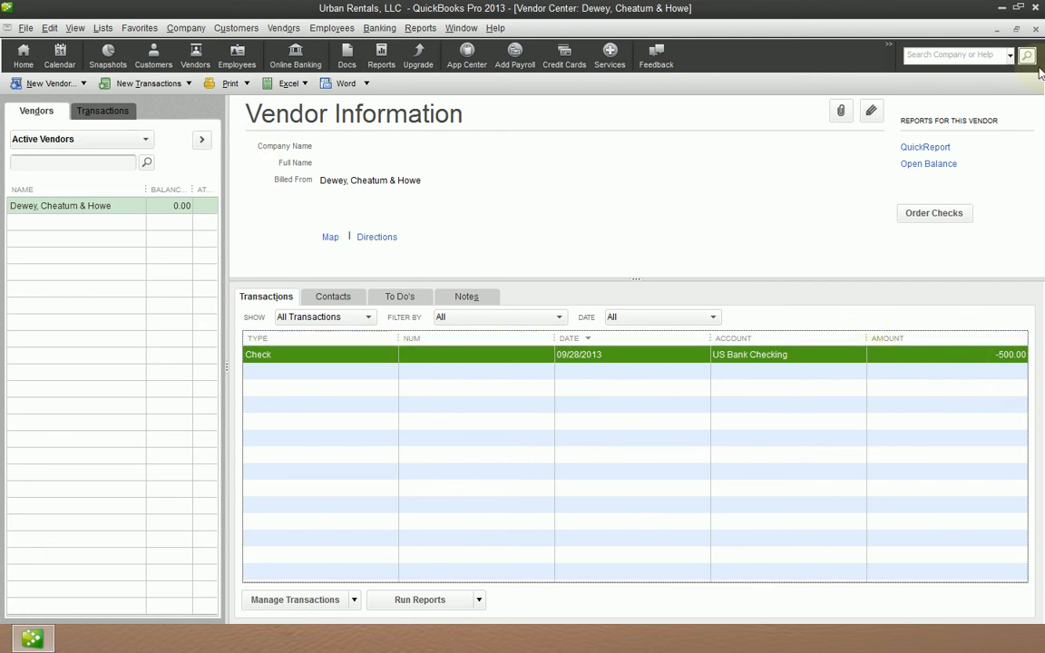
left_click(1036, 30)
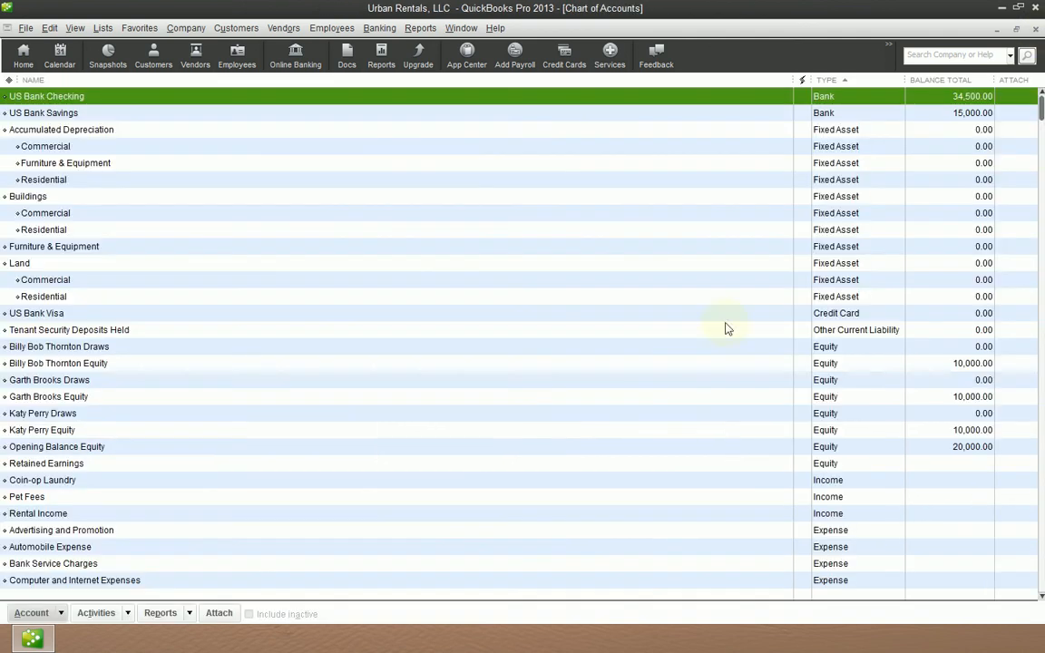